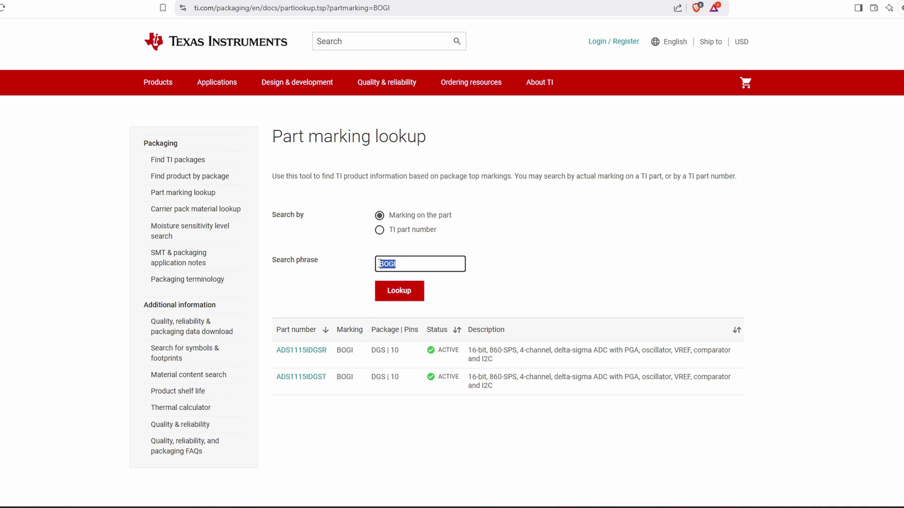
click(405, 297)
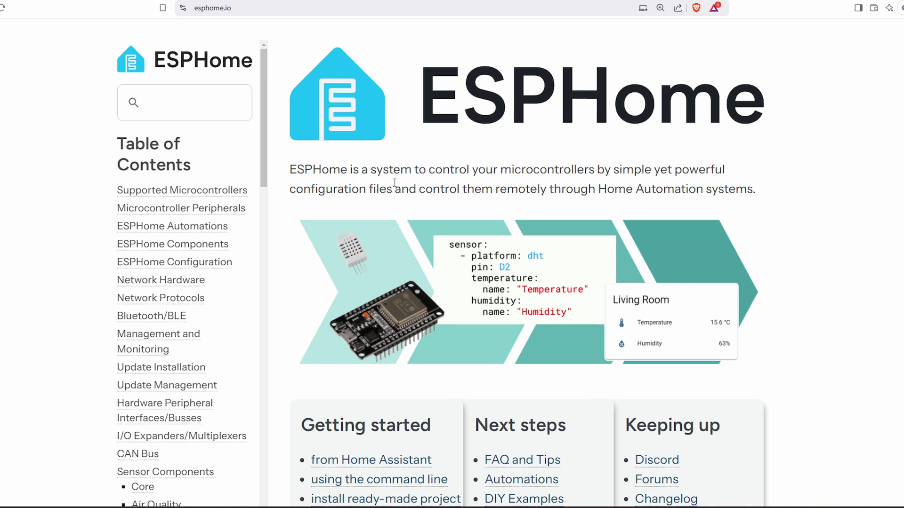
scroll(394, 183, down, 2)
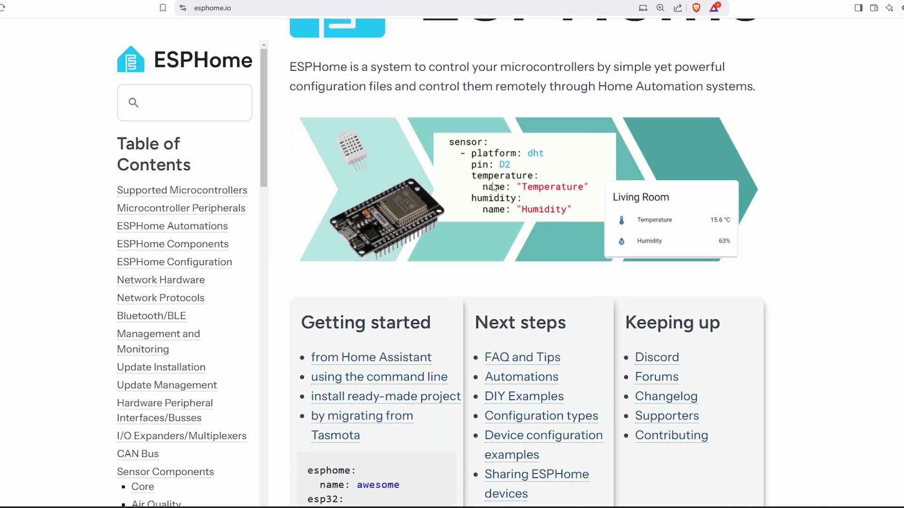
scroll(489, 182, down, 1)
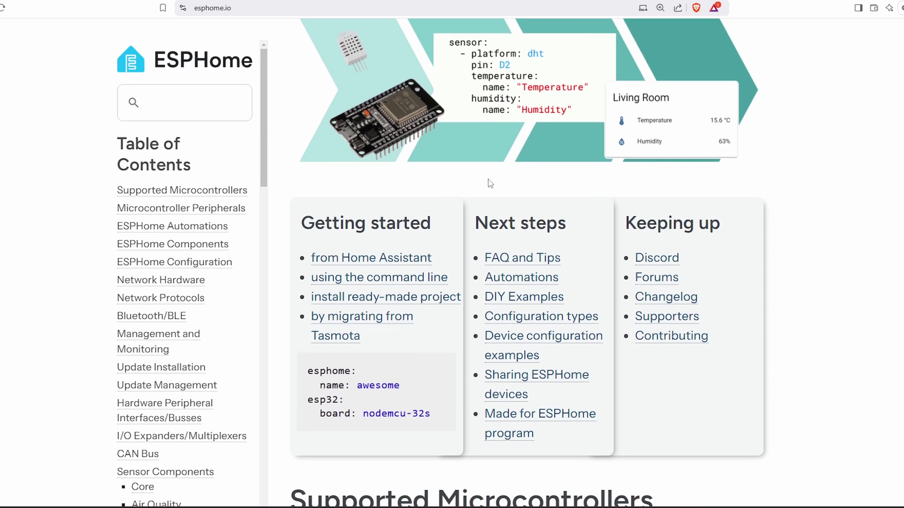
scroll(488, 182, down, 3)
scroll(489, 183, down, 1)
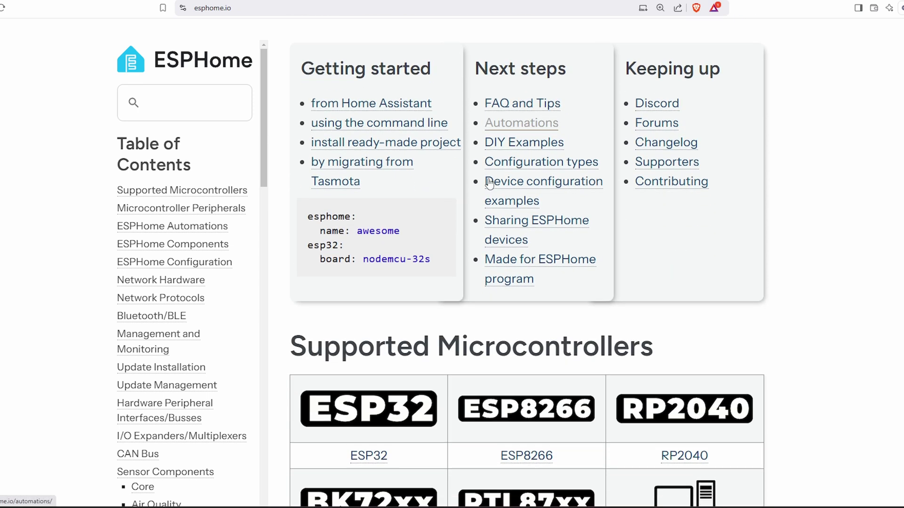
scroll(489, 183, down, 1)
scroll(488, 183, down, 3)
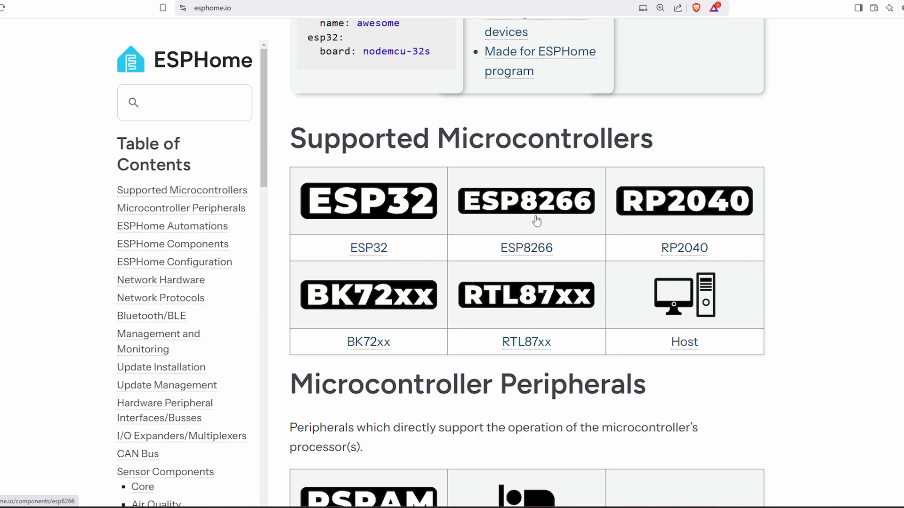
scroll(556, 245, down, 2)
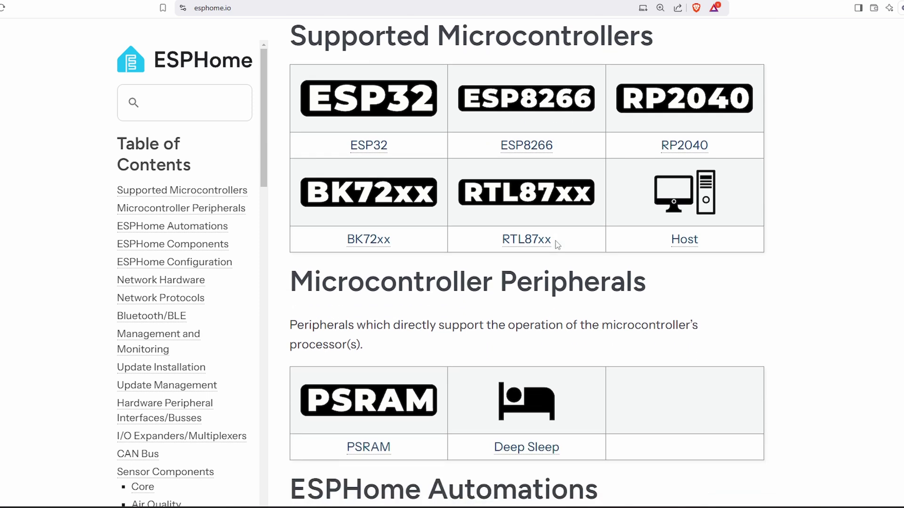
scroll(556, 244, down, 3)
scroll(557, 244, down, 3)
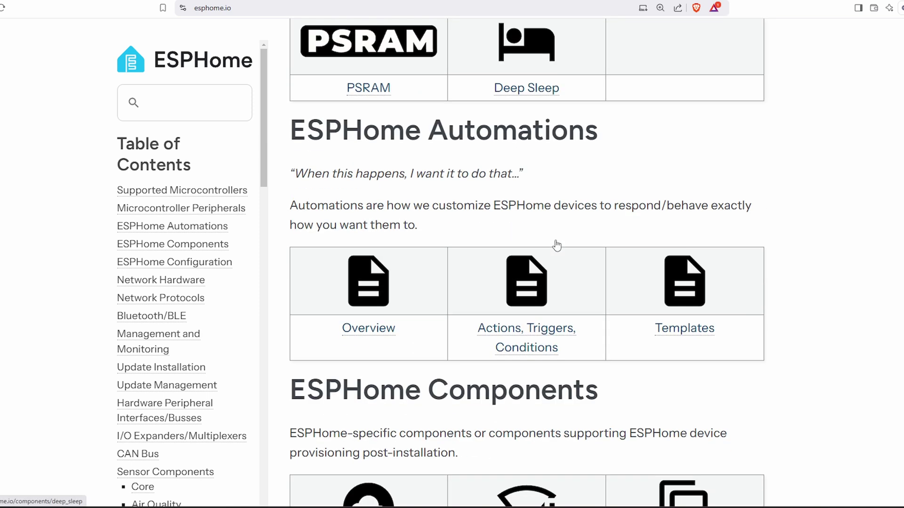
scroll(556, 244, down, 3)
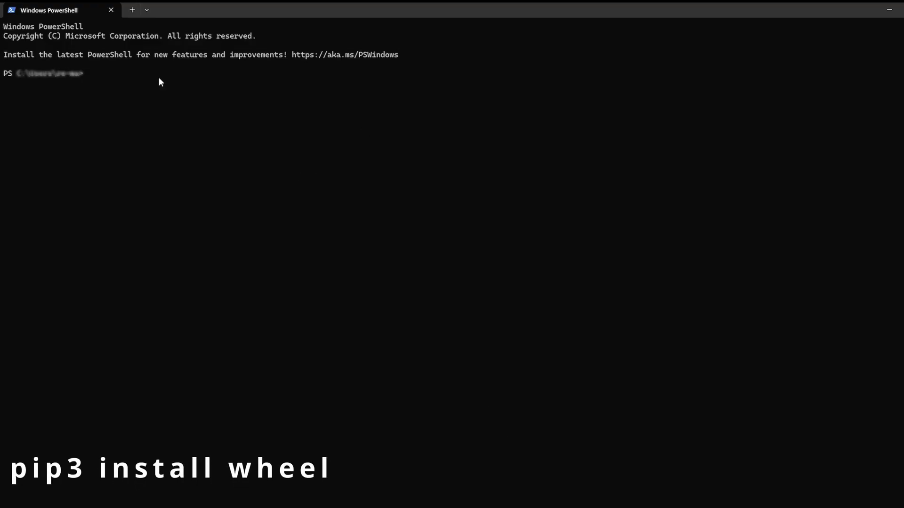
text(pip3 install wheel)
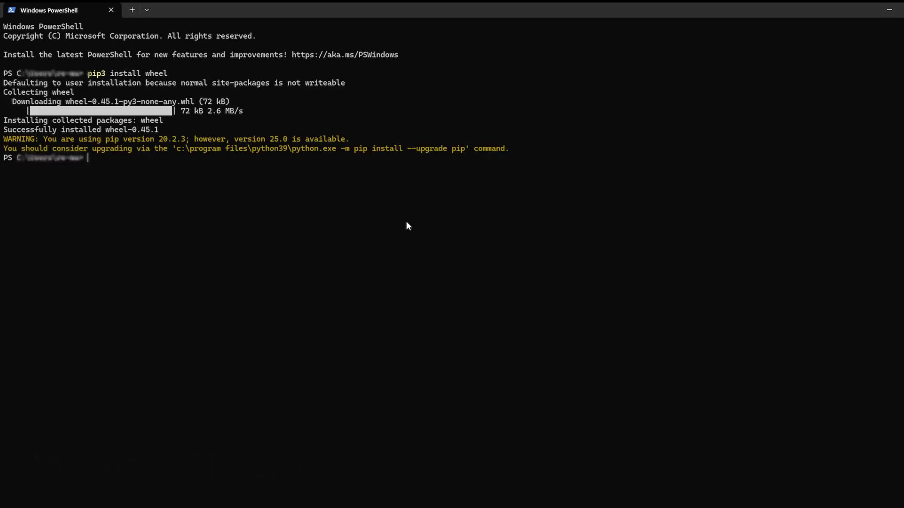
text(pip3 install esphome)
Step: Install the ESPHome Python package with pip3 in PowerShell
key(Return)
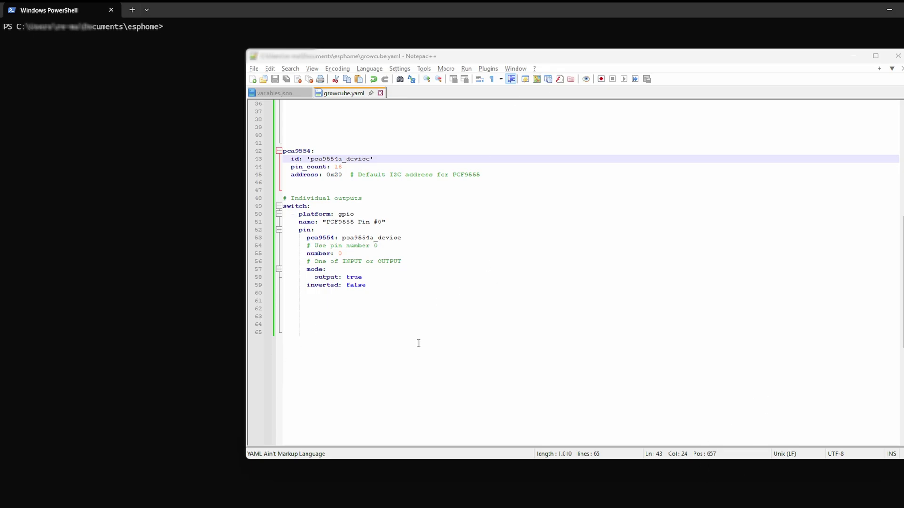
Step: Review the pca9554 expander and pin-0 switch block in growcube.yaml
drag(392, 342, 277, 144)
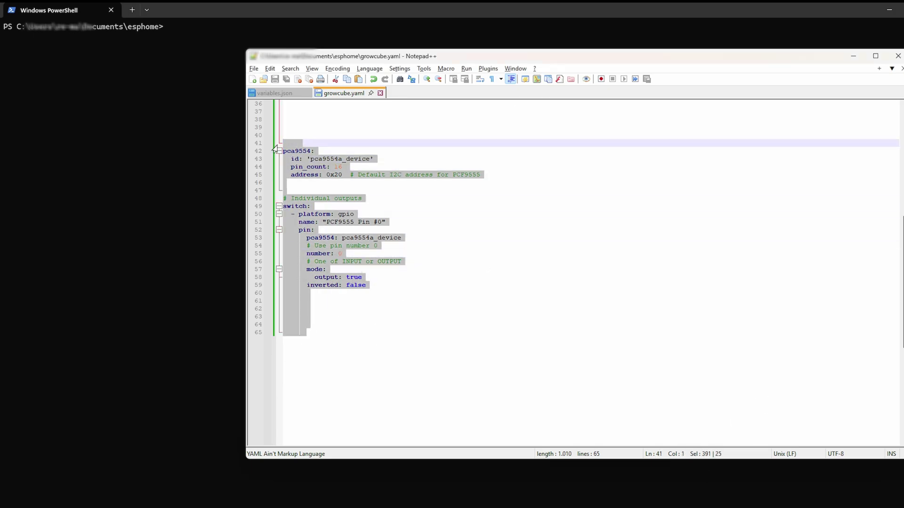
click(489, 287)
click(273, 30)
text(esphome run growcube.yaml)
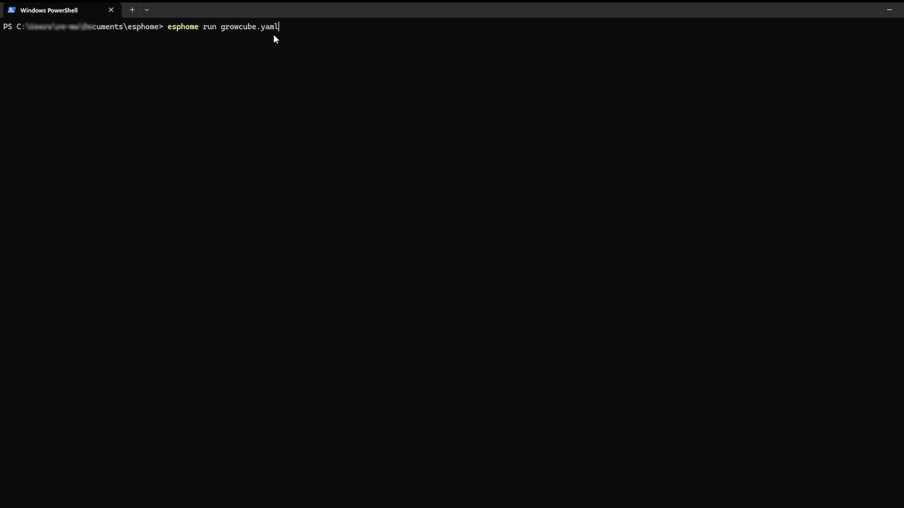
Step: Run 'esphome run growcube.yaml' to build and flash the growcube firmware
key(Return)
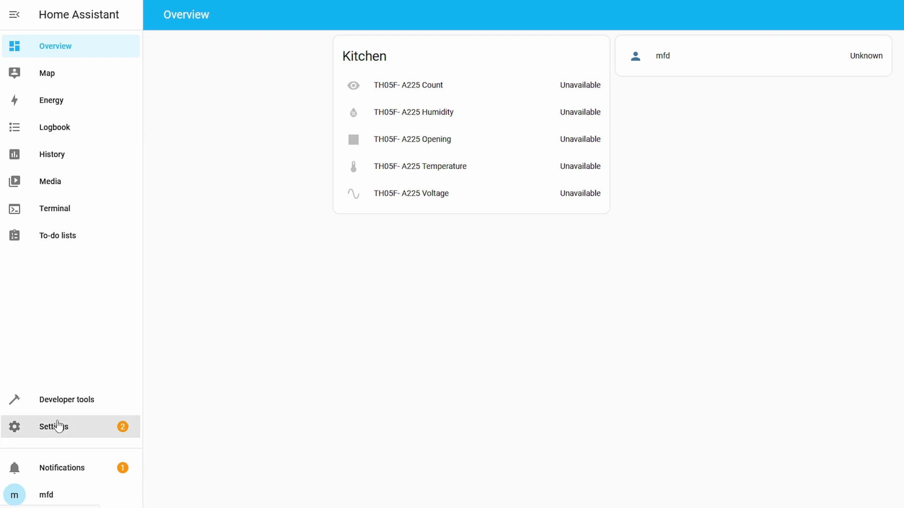
Step: Add the discovered growcube ESPHome node with its password, then view its device page
click(58, 426)
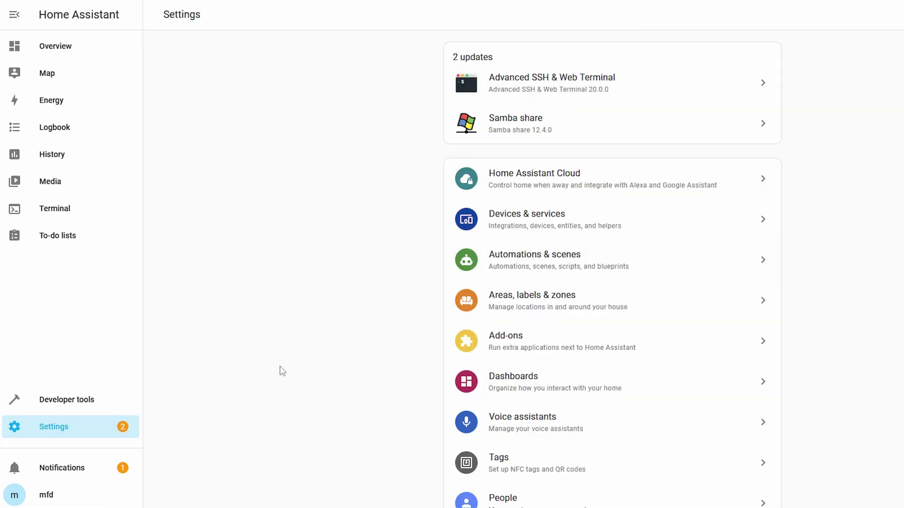
scroll(280, 371, down, 3)
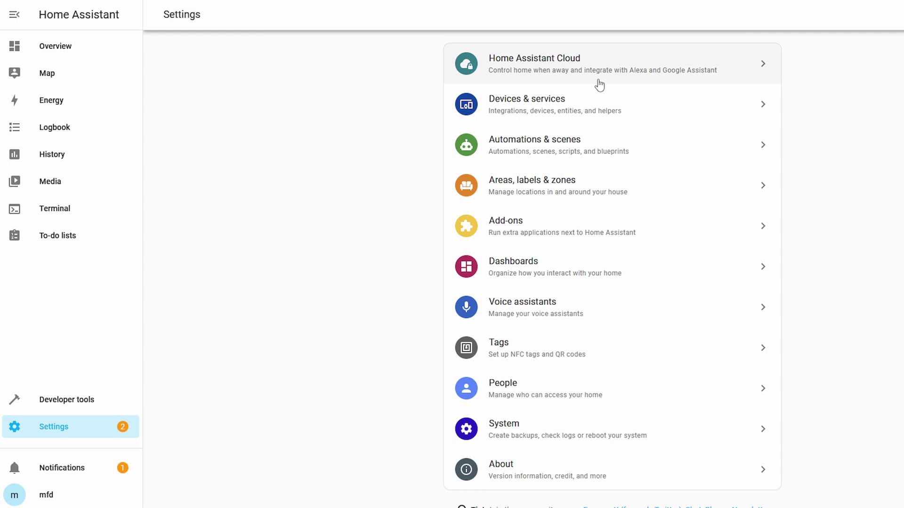
click(595, 105)
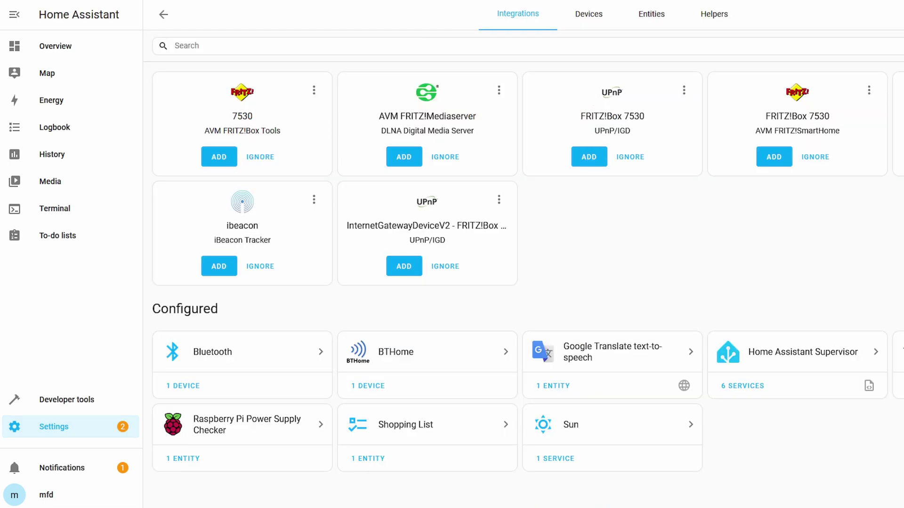
text(e)
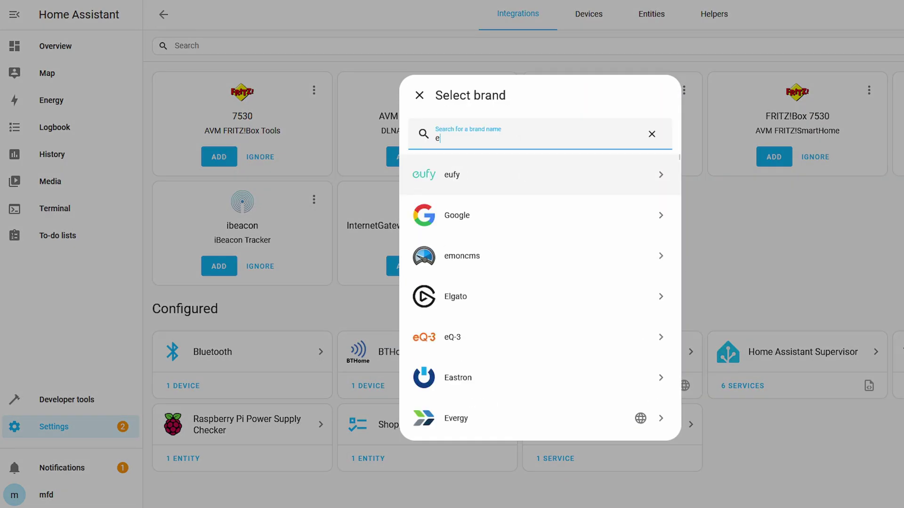
text(sp)
click(526, 173)
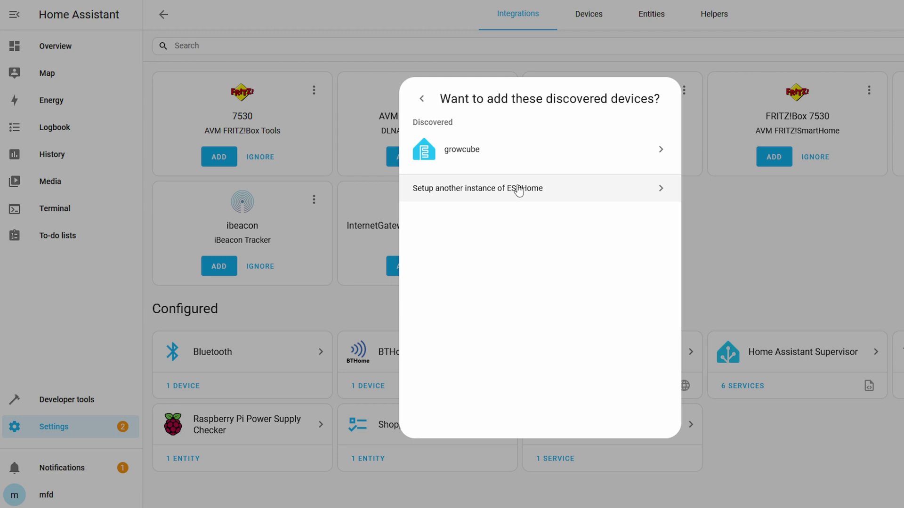
click(542, 155)
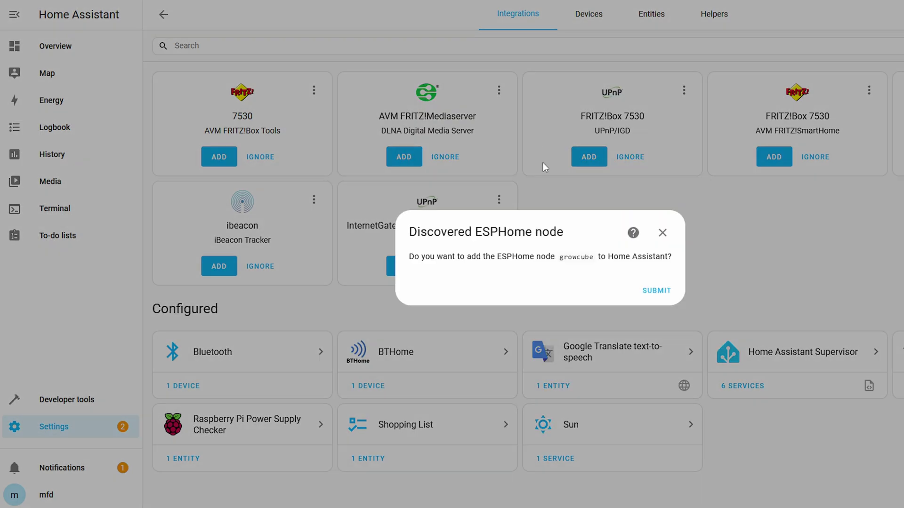
click(656, 292)
click(655, 292)
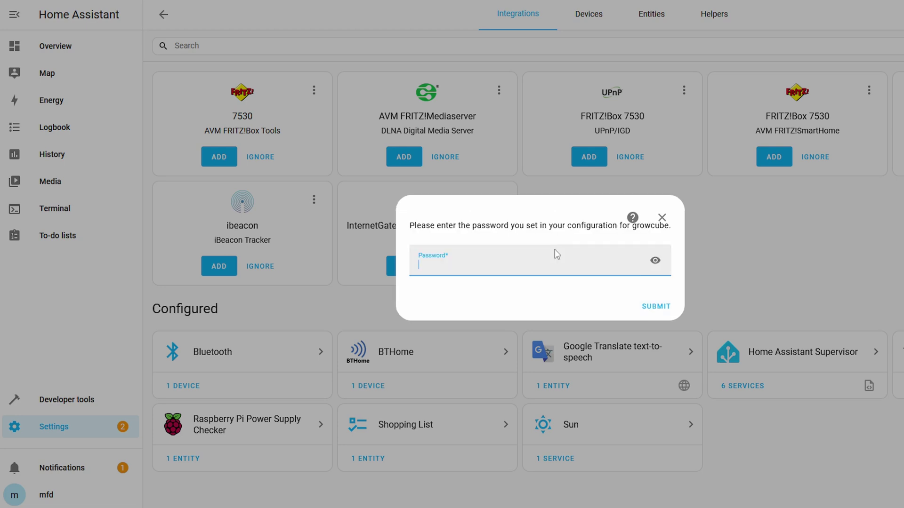
text(*****)
key(Return)
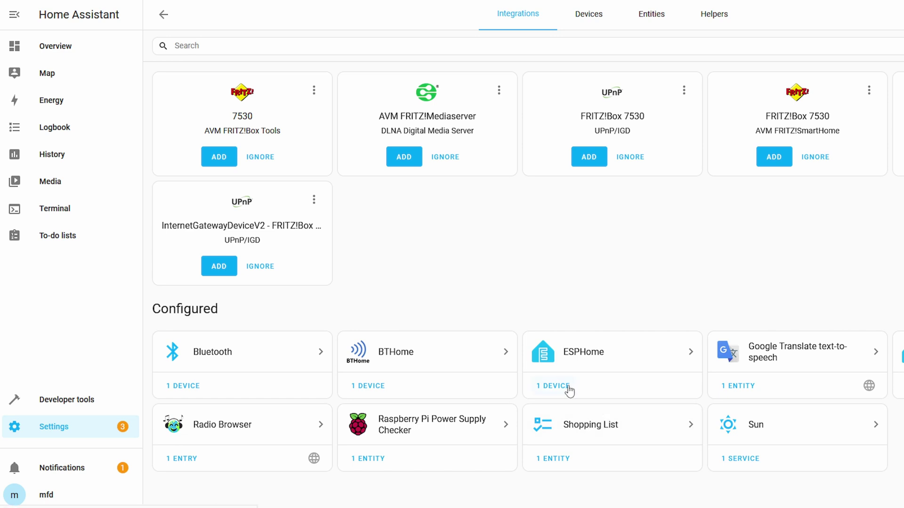
click(569, 388)
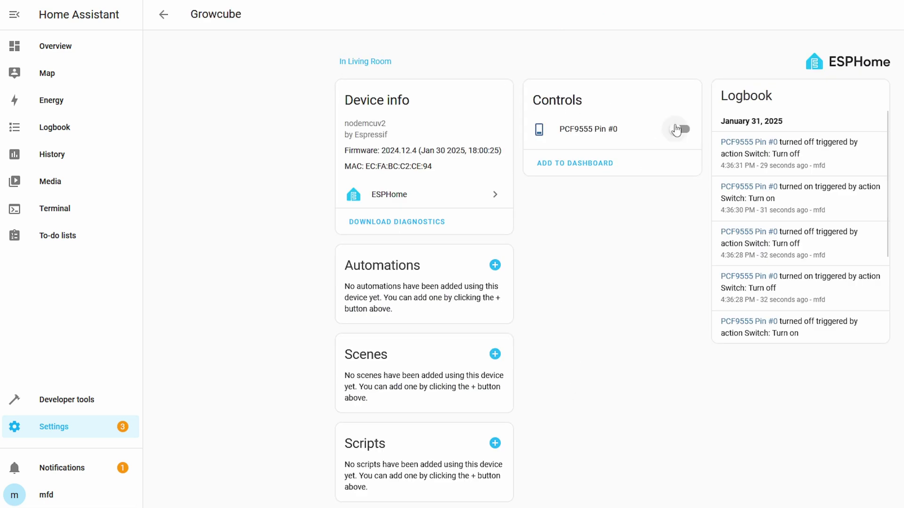
Step: Switch PCF9555 Pin #0 on and off twice
click(680, 130)
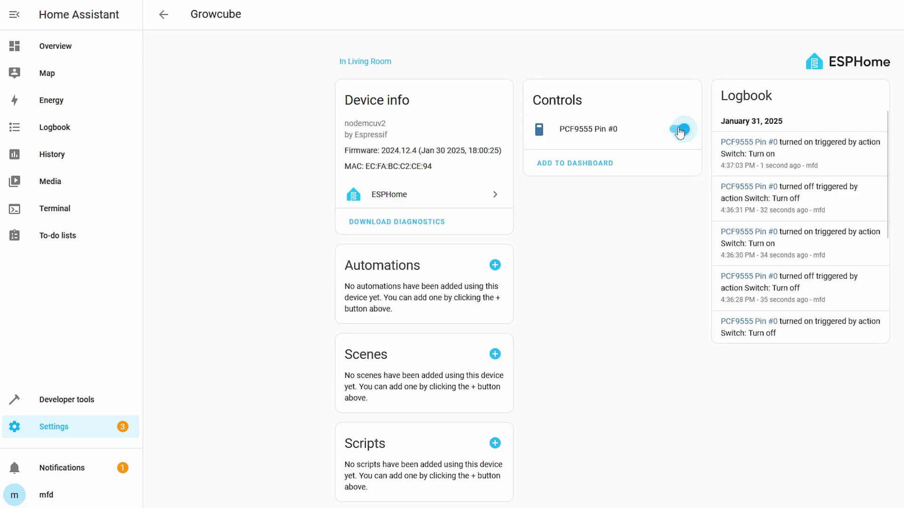
click(680, 130)
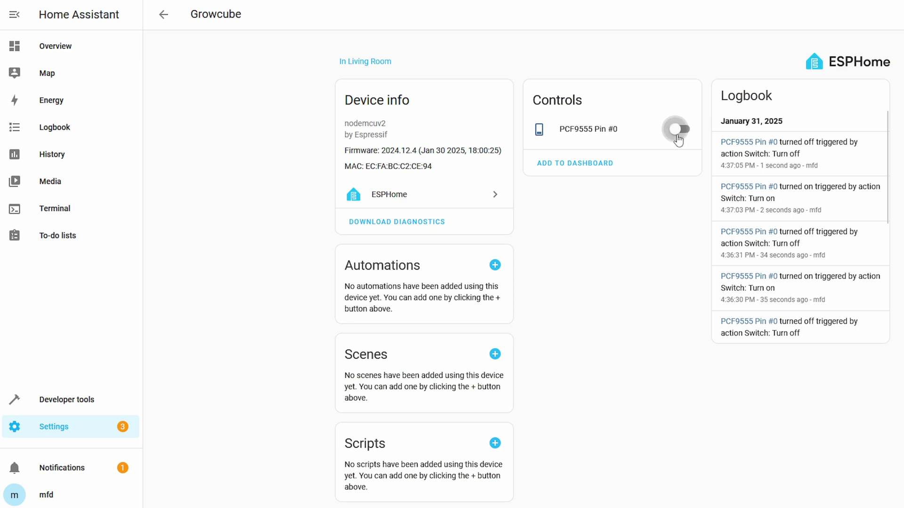
click(677, 134)
click(677, 135)
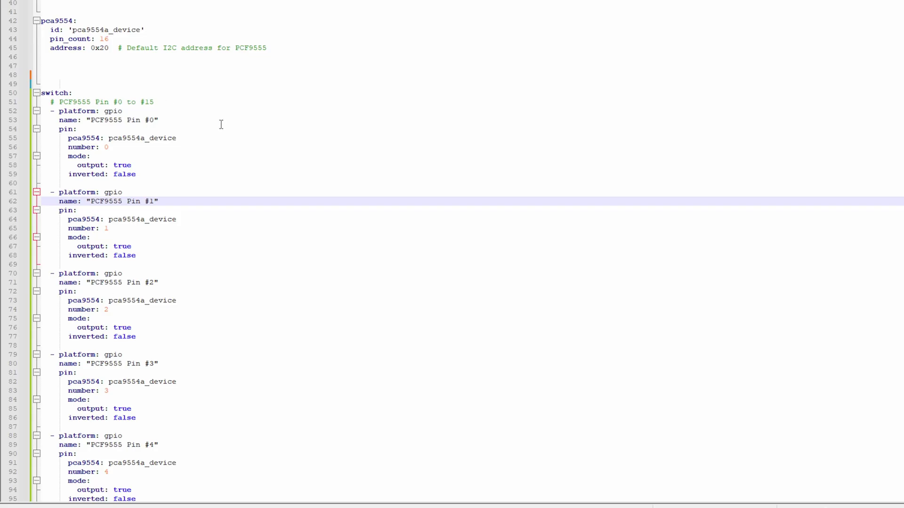
Step: Select the Pin #0 switch name in growcube.yaml and save the file
click(220, 124)
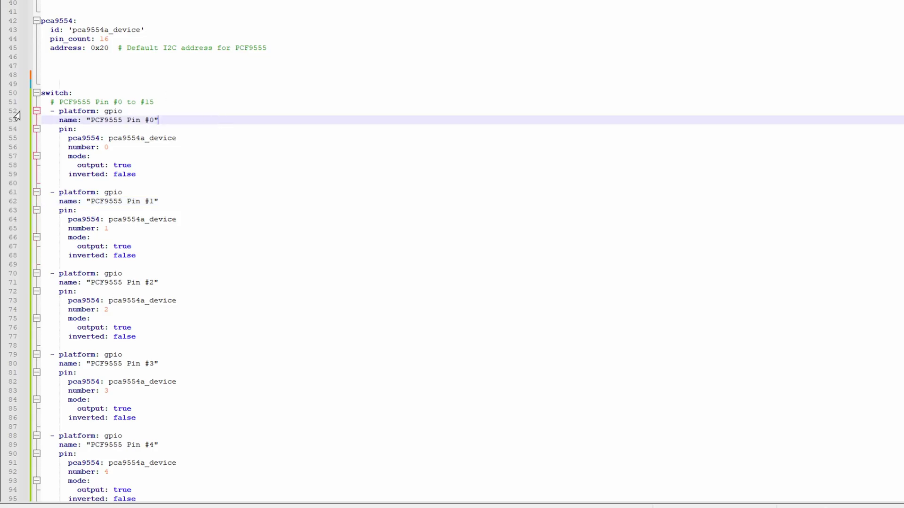
drag(74, 107, 161, 113)
click(167, 128)
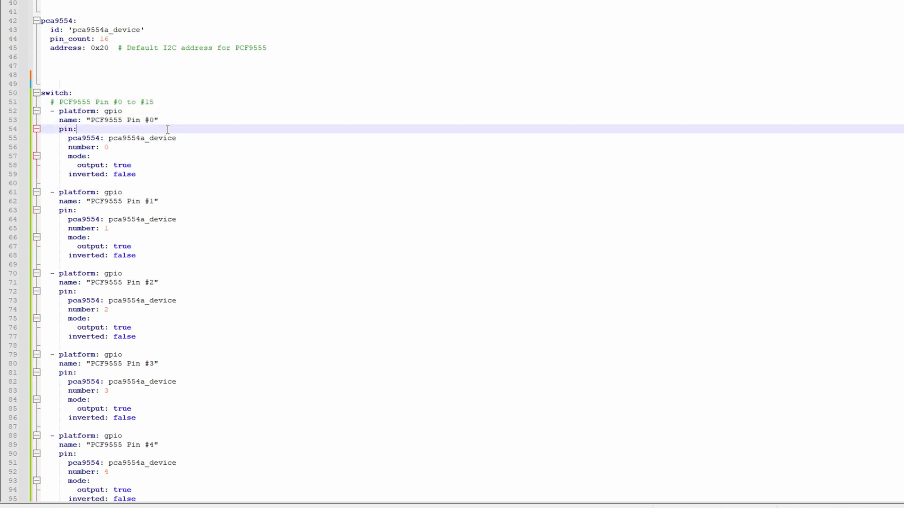
key(ctrl+s)
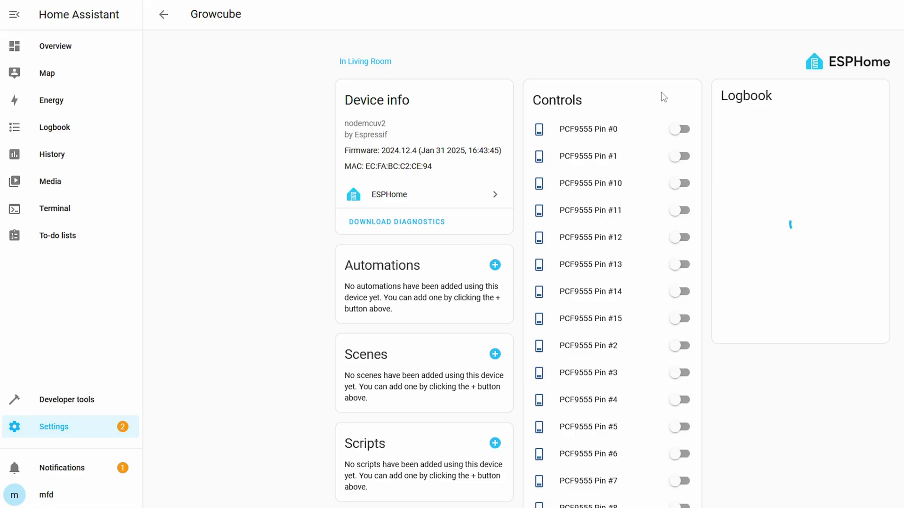
Step: Turn on the PCF9555 Pin #0, #1, #10 and #11 switches
click(685, 132)
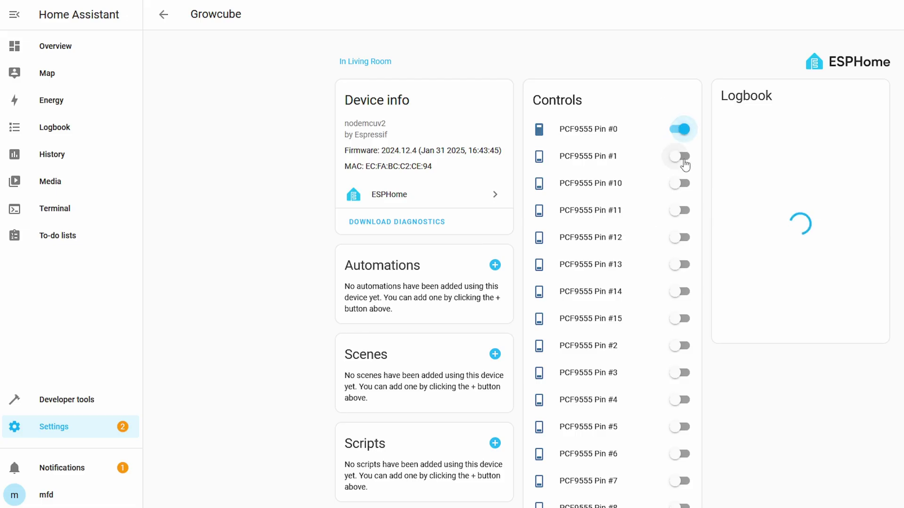
click(683, 159)
click(683, 184)
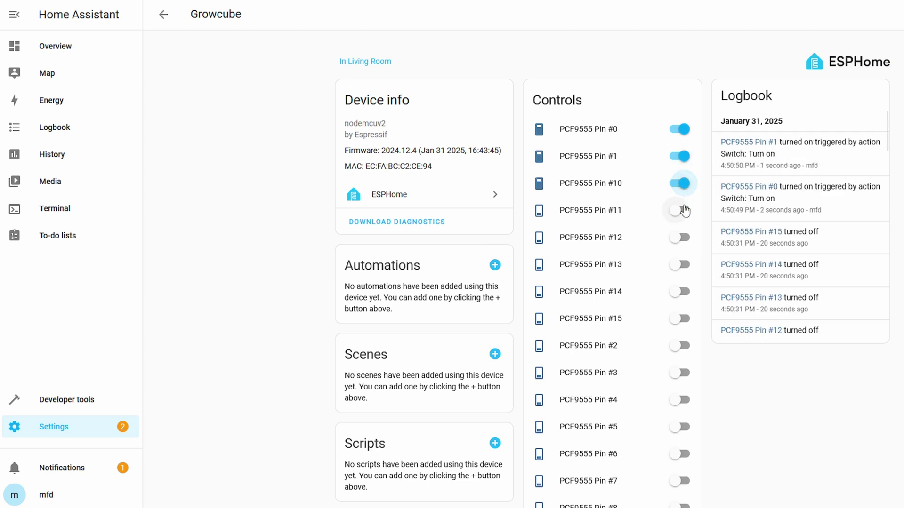
click(682, 211)
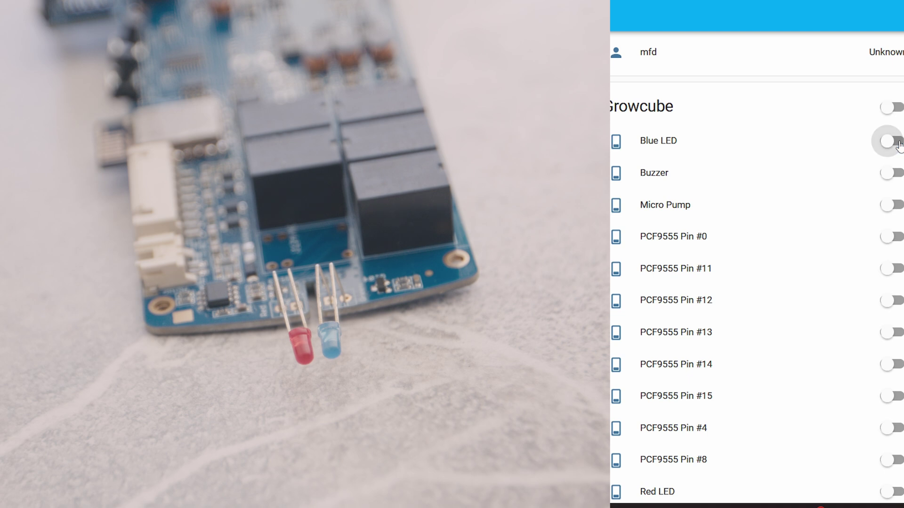
Step: Toggle the Red LED switch on and off repeatedly to light the board LED
click(892, 492)
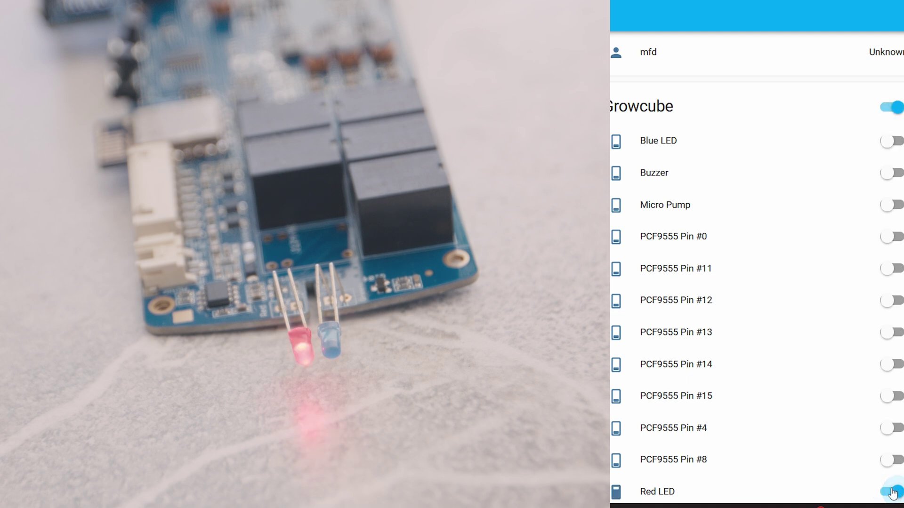
click(892, 493)
click(892, 493)
click(893, 492)
click(892, 493)
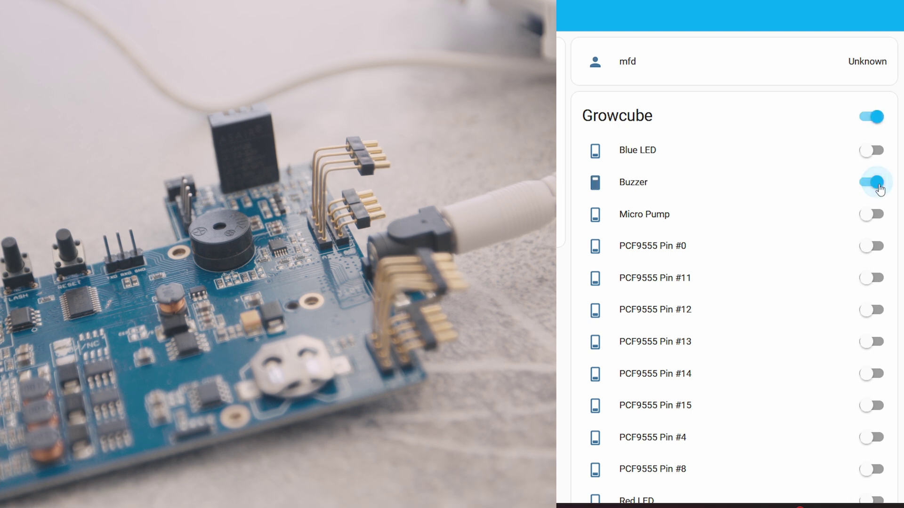
Step: Switch the Buzzer on and off to sound it briefly
click(877, 188)
click(877, 186)
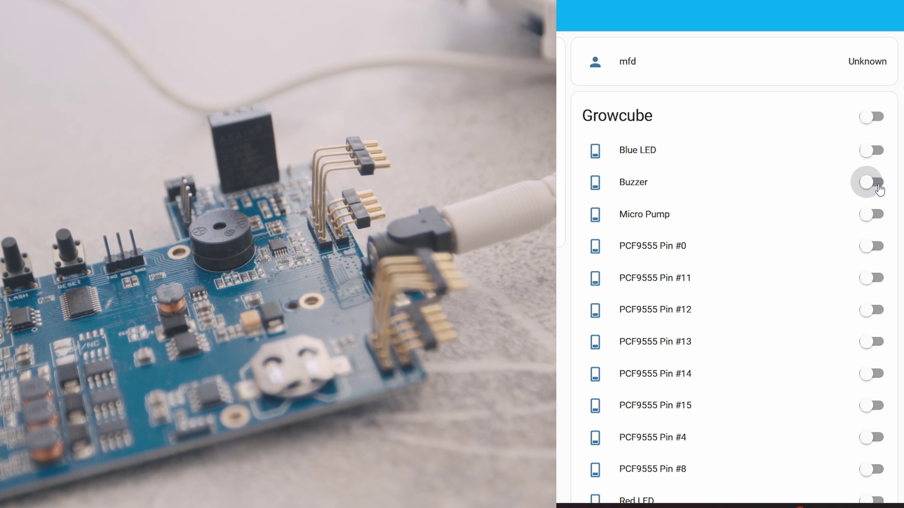
click(876, 186)
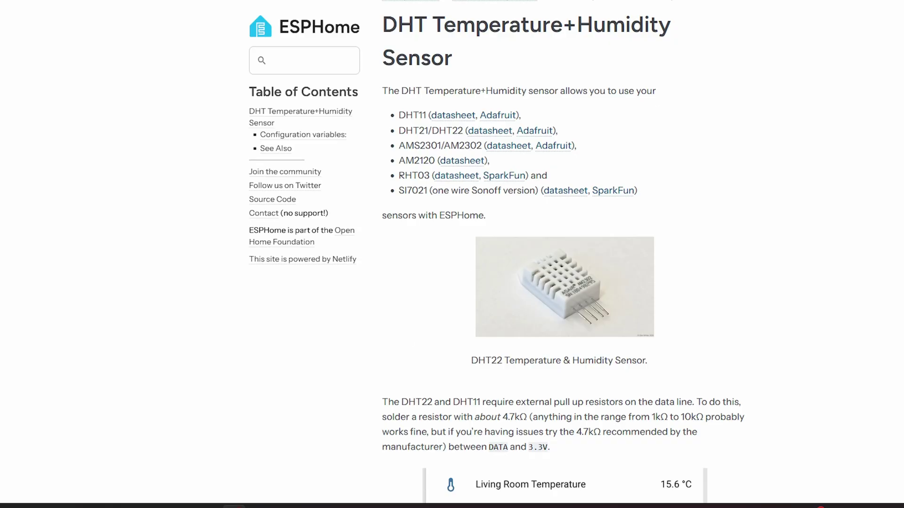
drag(424, 27, 626, 90)
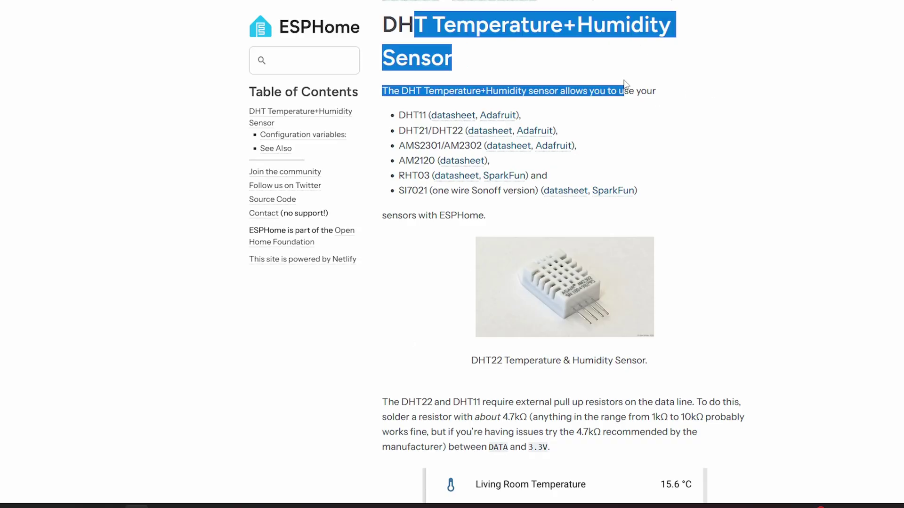
scroll(636, 108, down, 3)
scroll(642, 112, down, 3)
scroll(652, 121, down, 2)
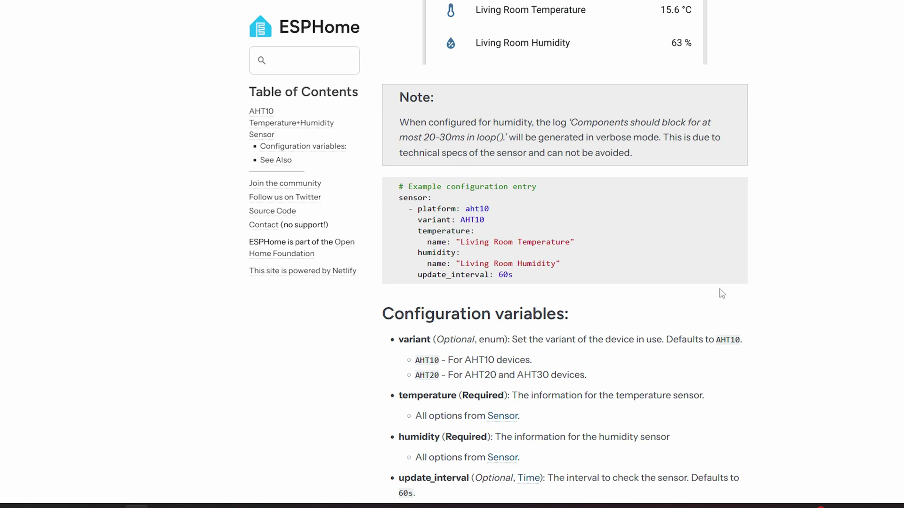
scroll(593, 274, up, 2)
scroll(579, 273, down, 1)
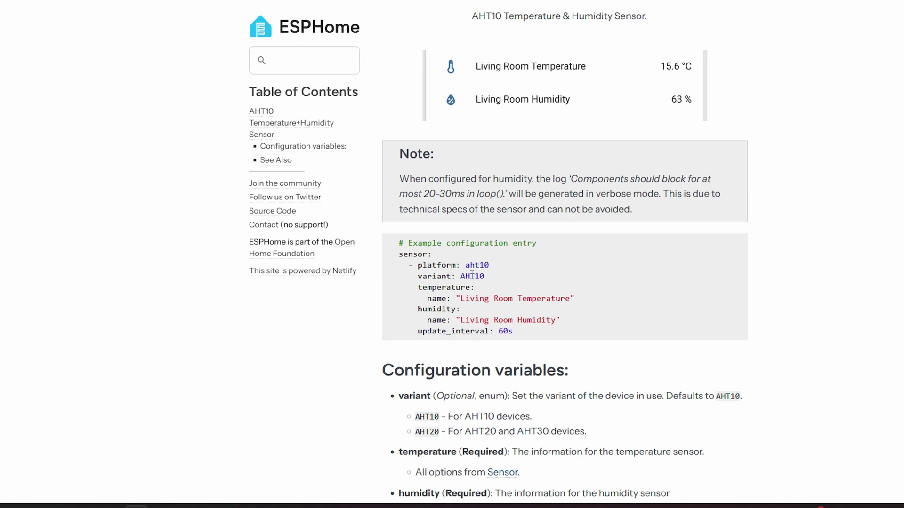
scroll(488, 265, down, 1)
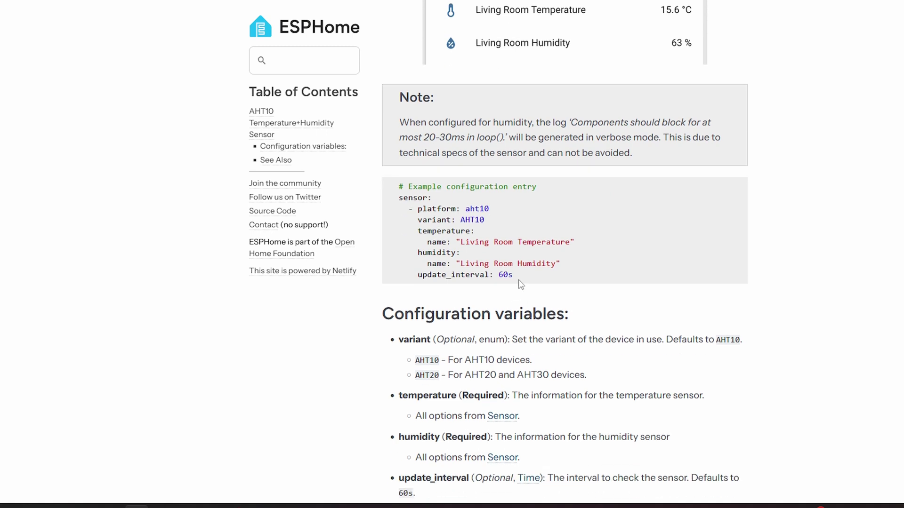
drag(519, 280, 393, 209)
Step: Bring the growcube.yaml file in Notepad++ back on screen
click(368, 473)
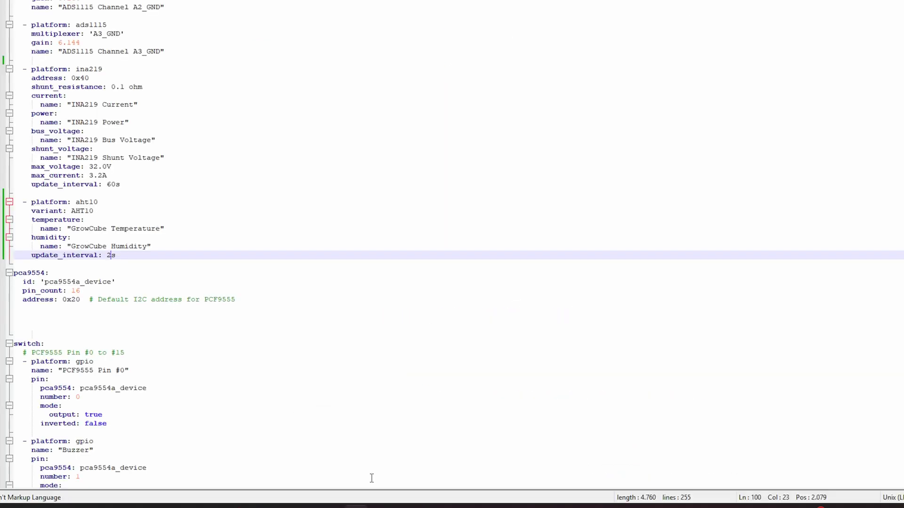